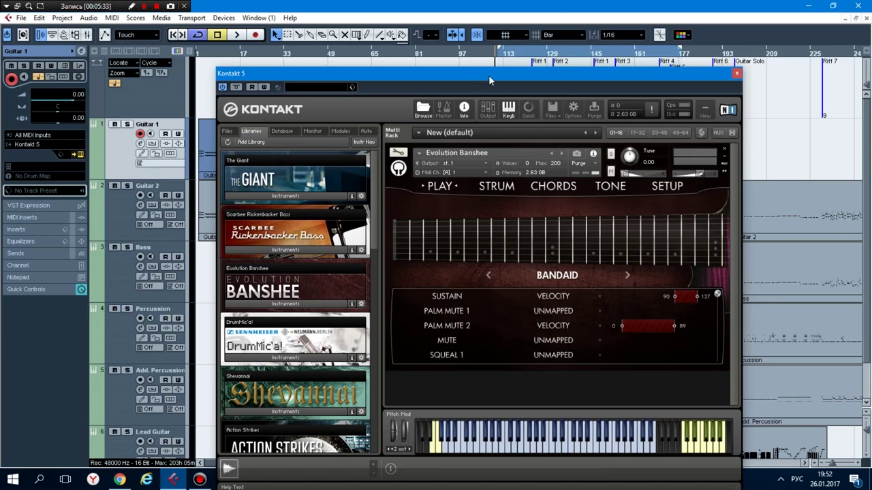
Move the Kontakt window up, look through the Evolution Banshee Tone stompboxes, and return to the Play page
left_click_drag(491, 73, 490, 61)
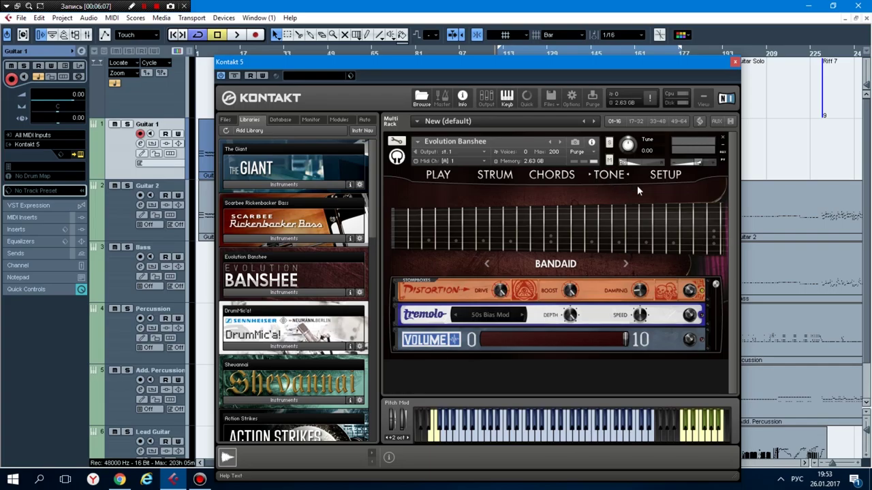
left_click_drag(715, 286, 701, 266)
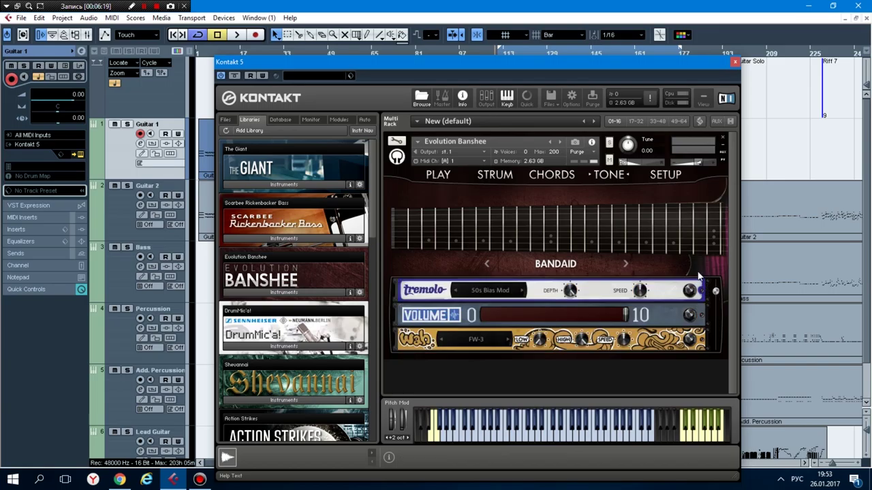
left_click(434, 175)
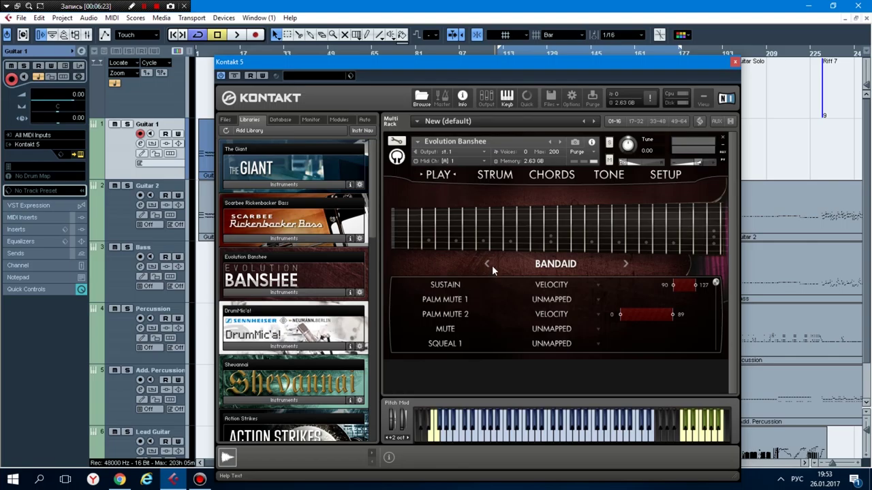
Start project playback and audition the distorted presets one by one from Bared Fangs through Zigzag Lead, ending on Init Preset
left_click(237, 38)
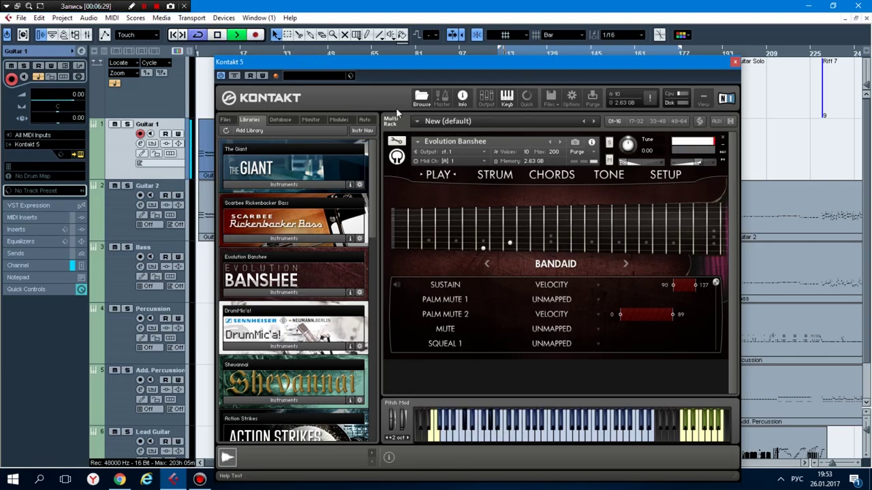
left_click(627, 266)
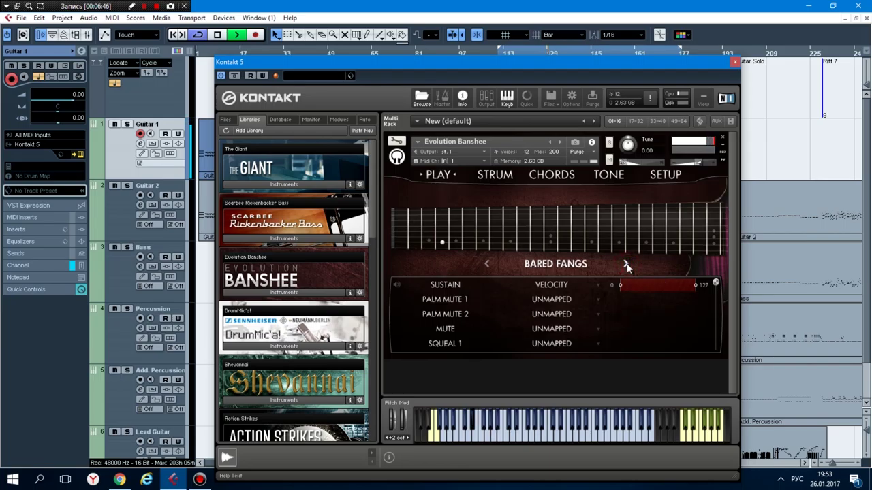
left_click(627, 266)
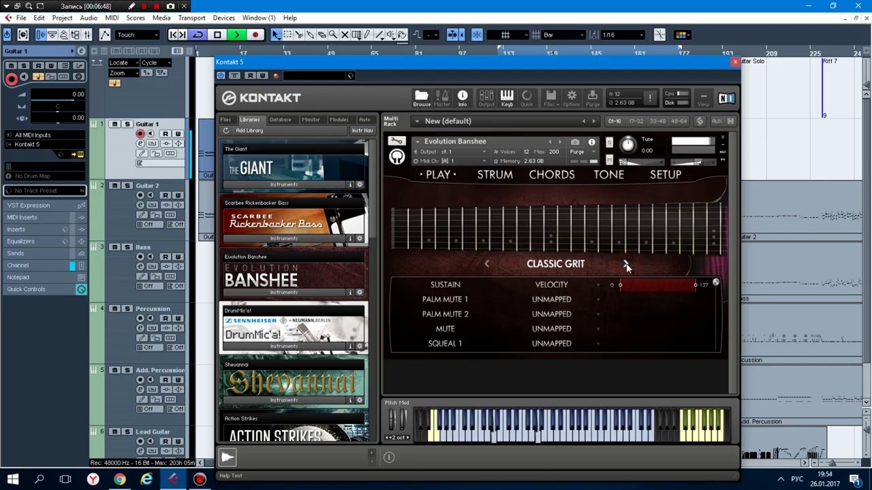
left_click(626, 265)
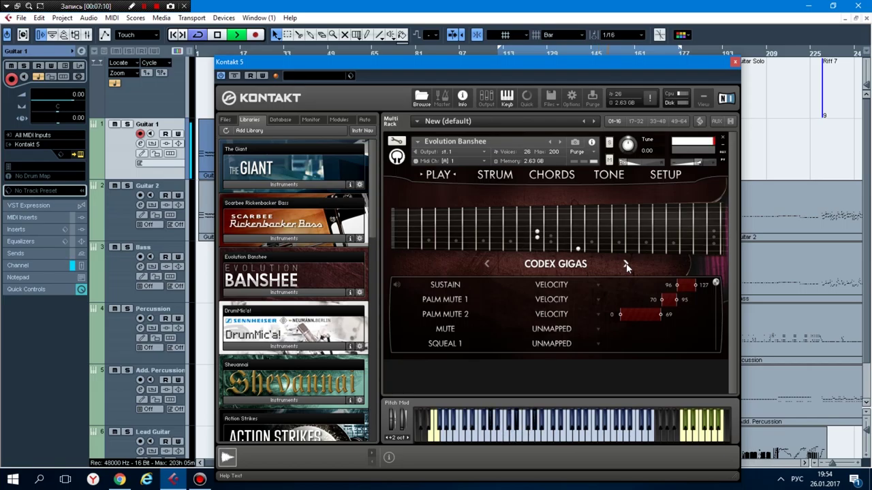
left_click(626, 265)
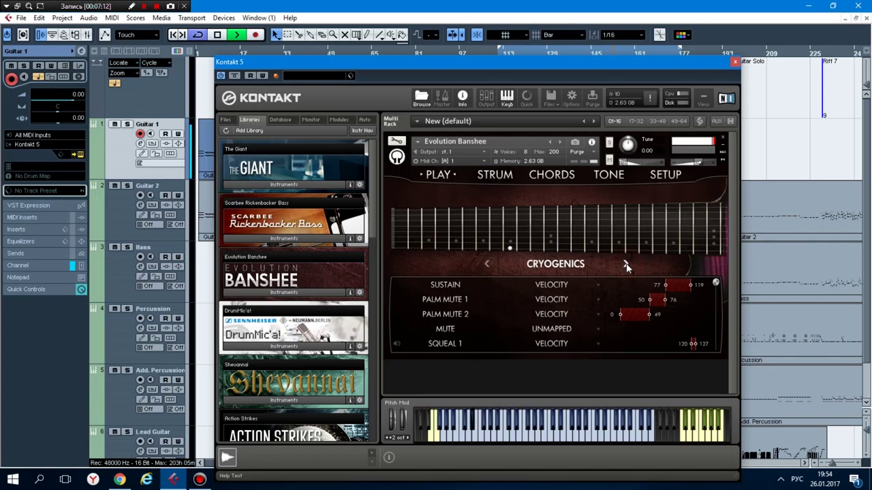
left_click(626, 265)
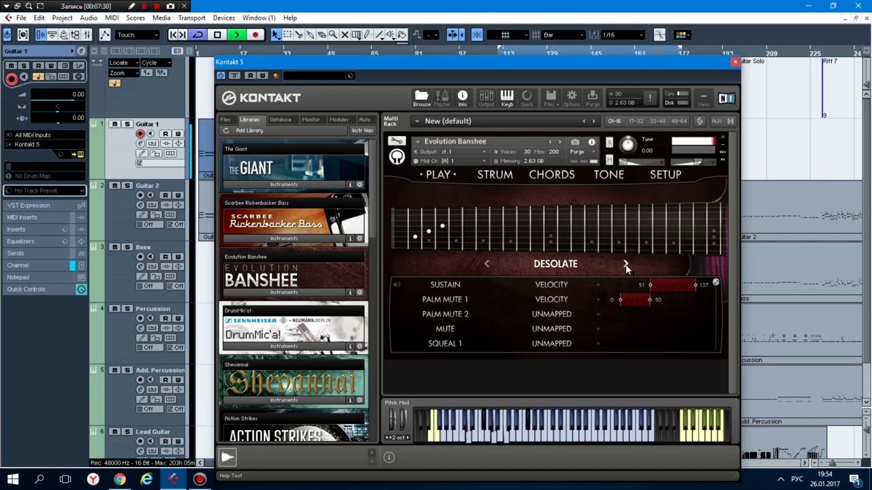
left_click(626, 265)
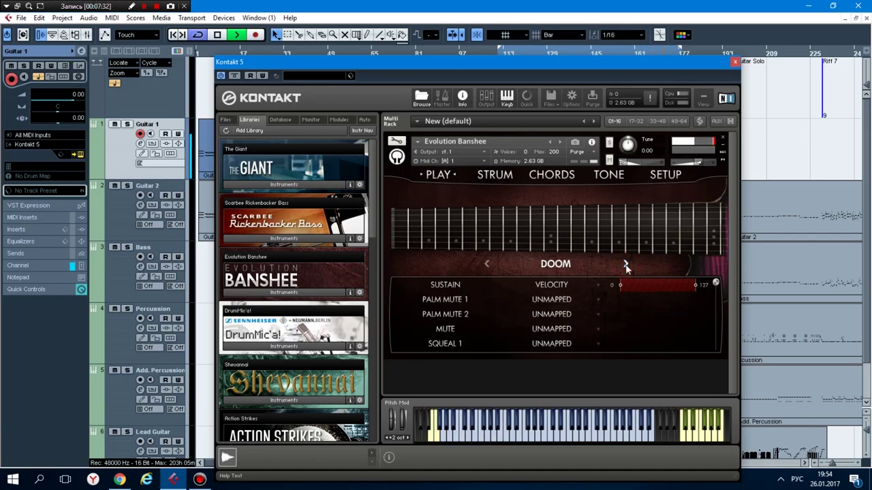
left_click(626, 265)
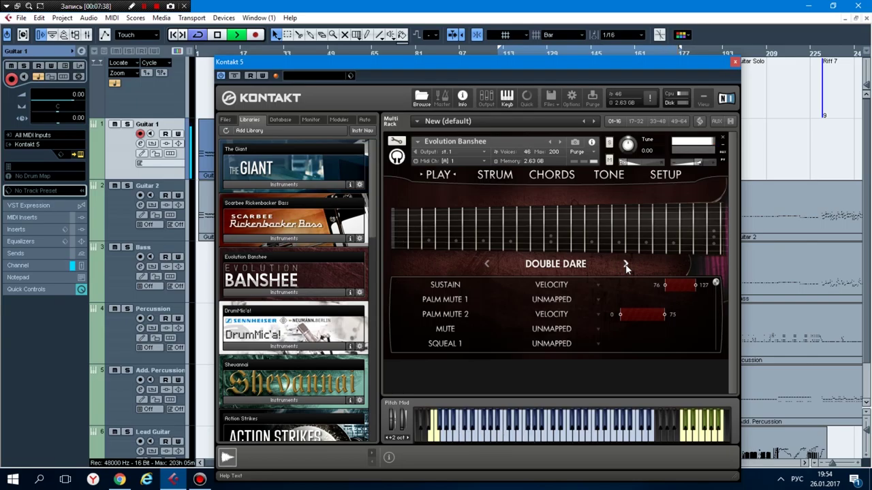
left_click(626, 265)
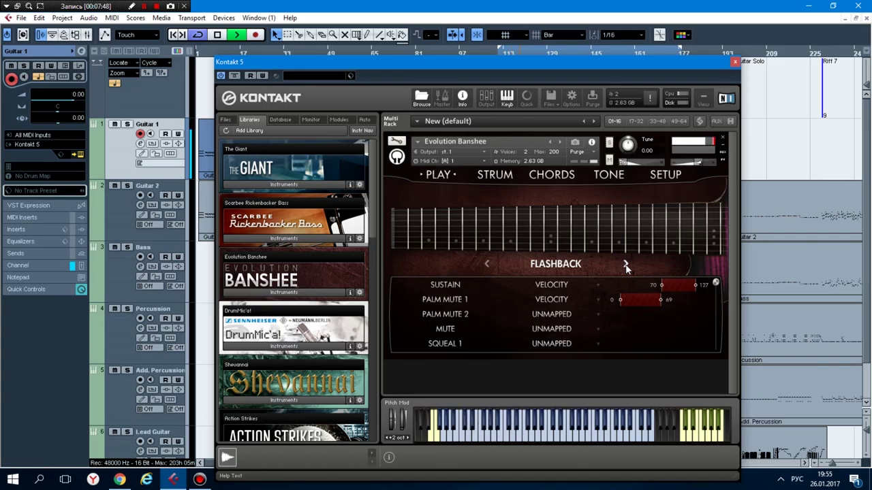
left_click(626, 265)
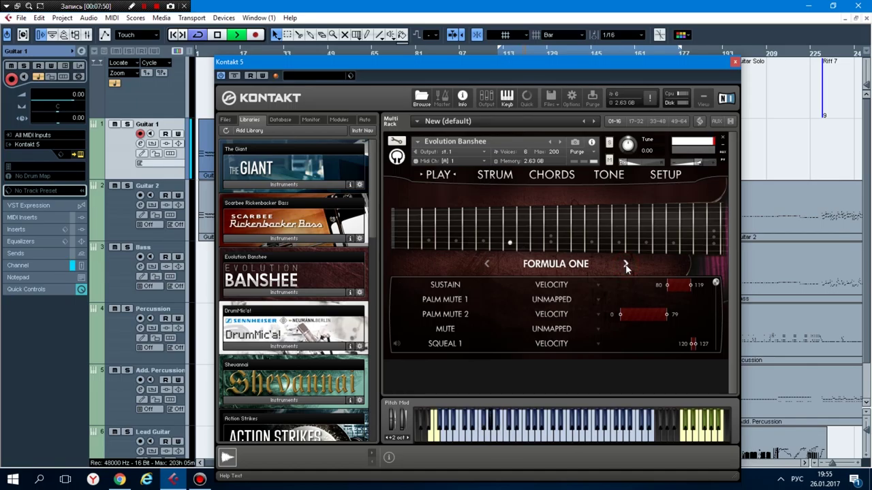
left_click(626, 265)
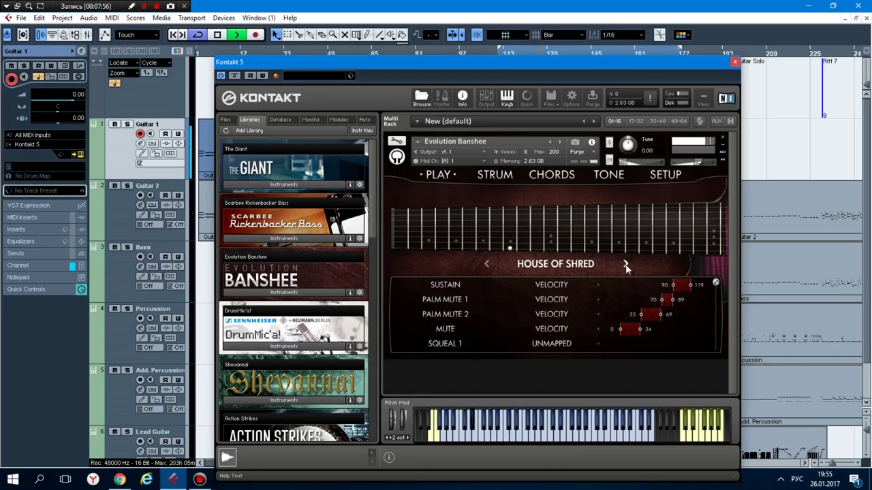
left_click(626, 265)
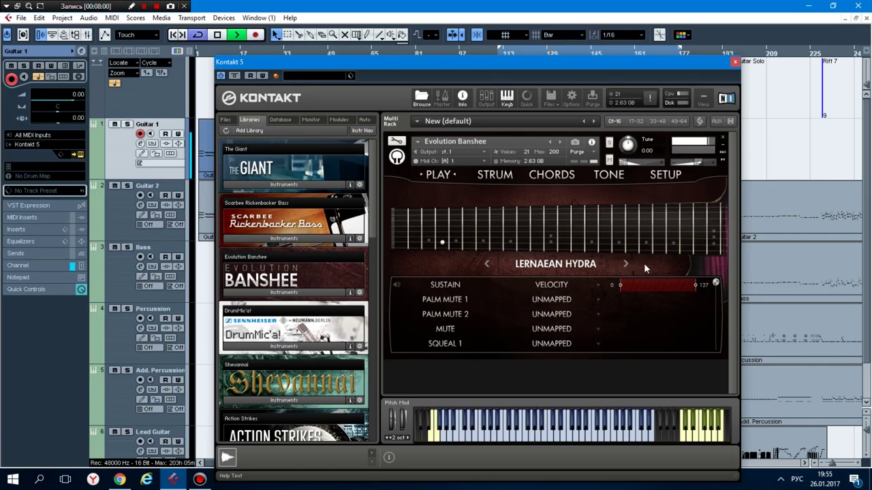
left_click(626, 265)
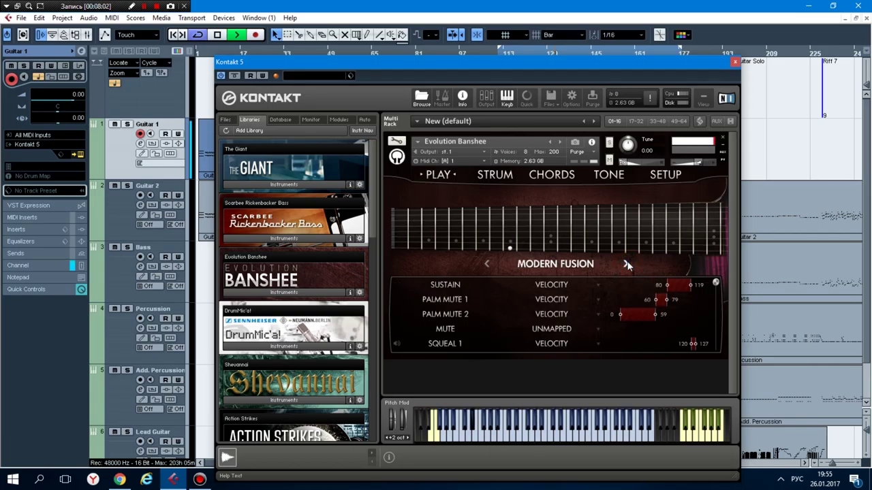
left_click(626, 265)
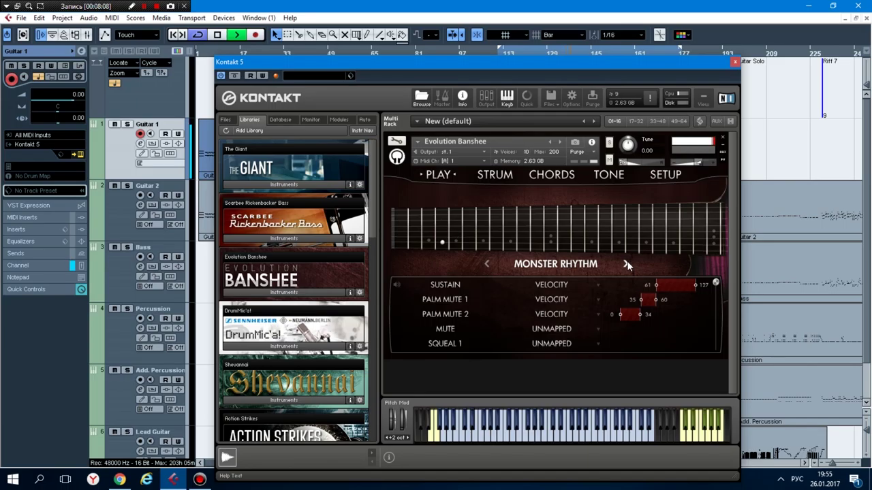
left_click(626, 265)
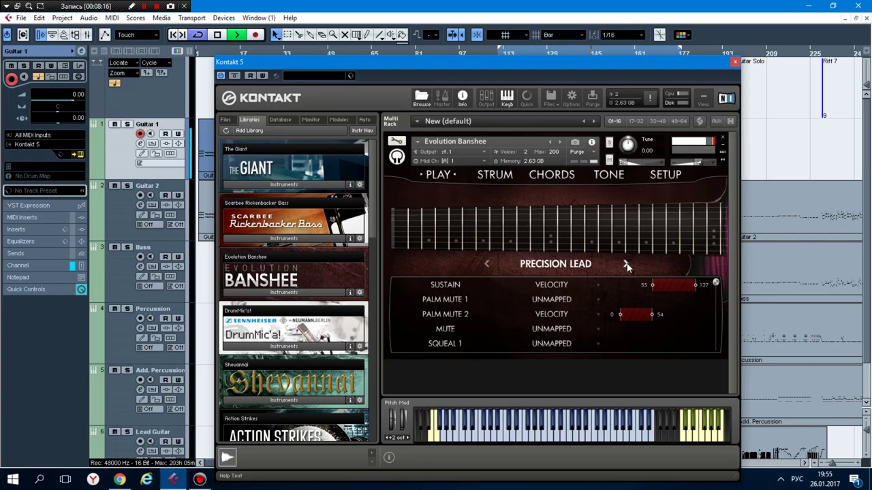
left_click(626, 265)
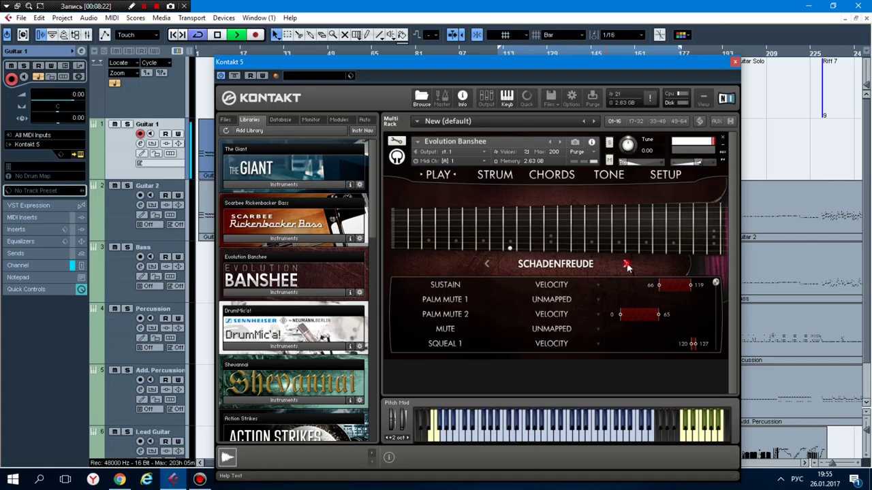
left_click(626, 265)
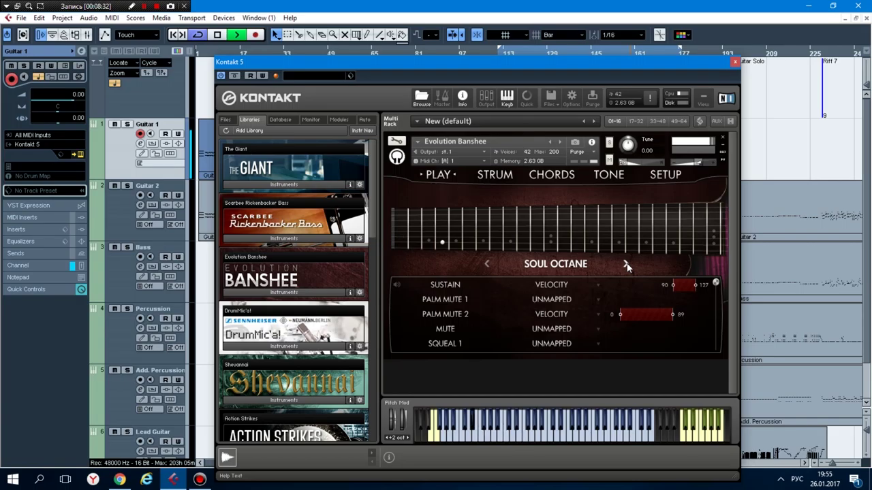
left_click(625, 264)
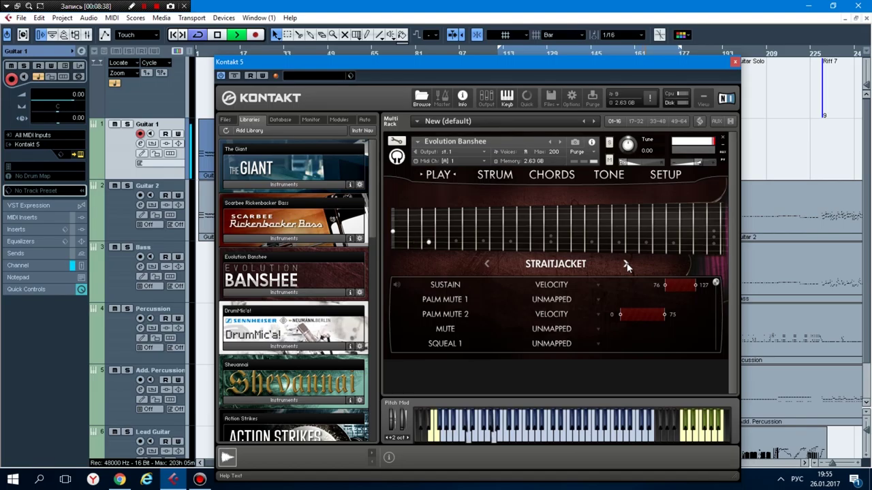
left_click(627, 266)
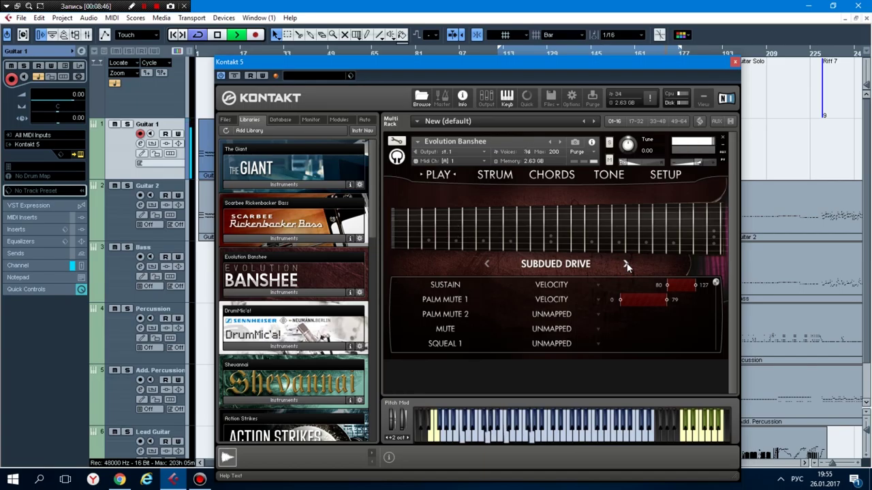
left_click(626, 265)
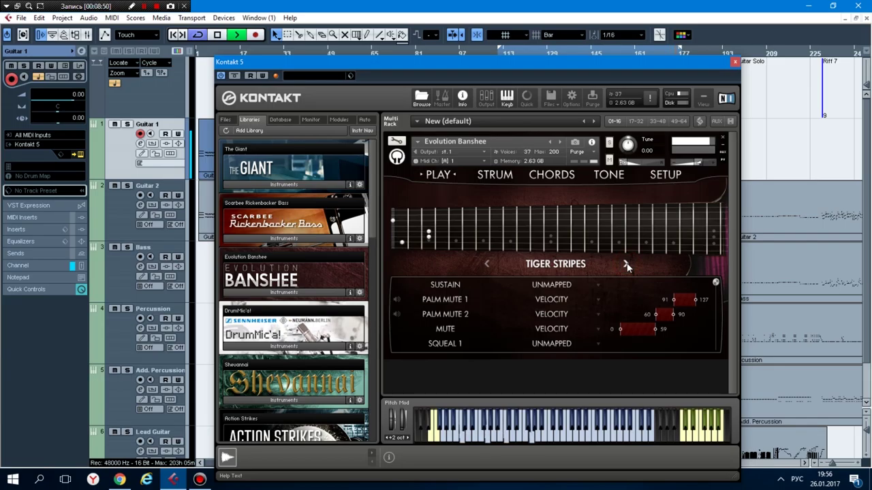
left_click(626, 264)
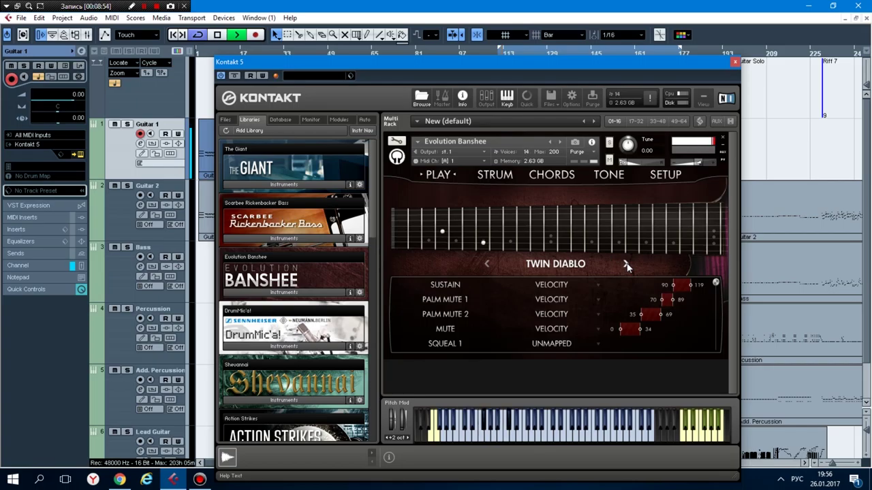
left_click(626, 265)
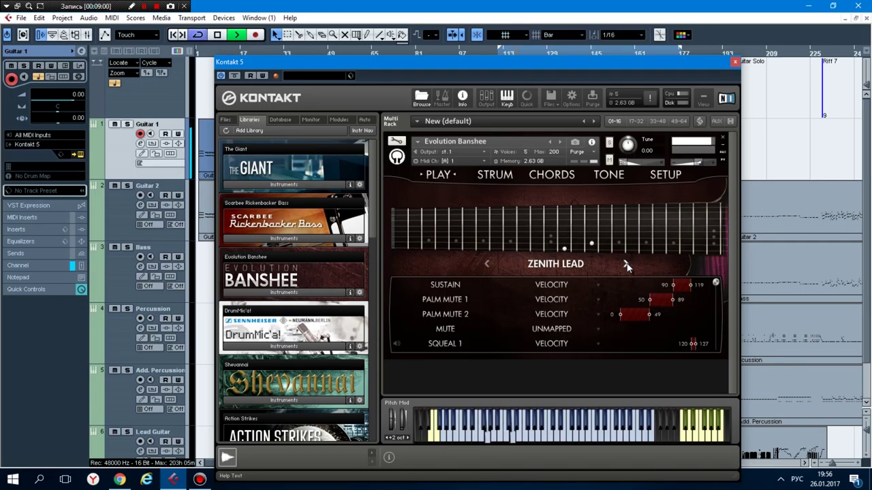
left_click(626, 264)
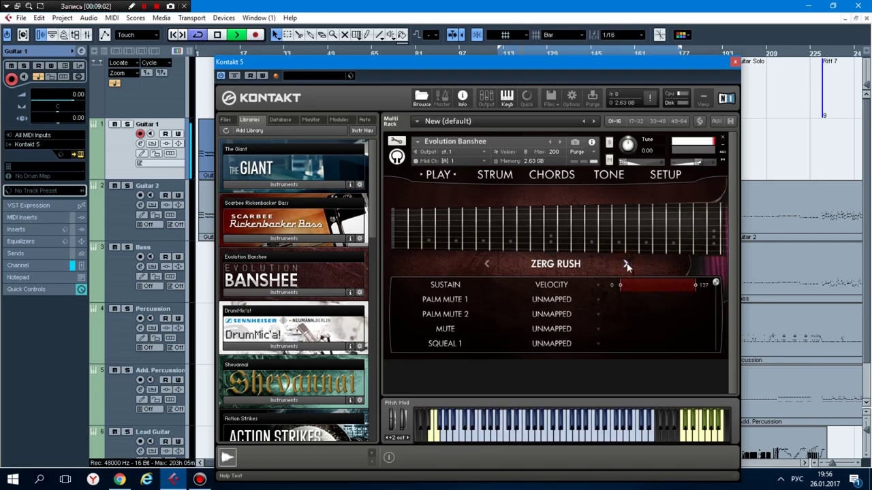
left_click(626, 264)
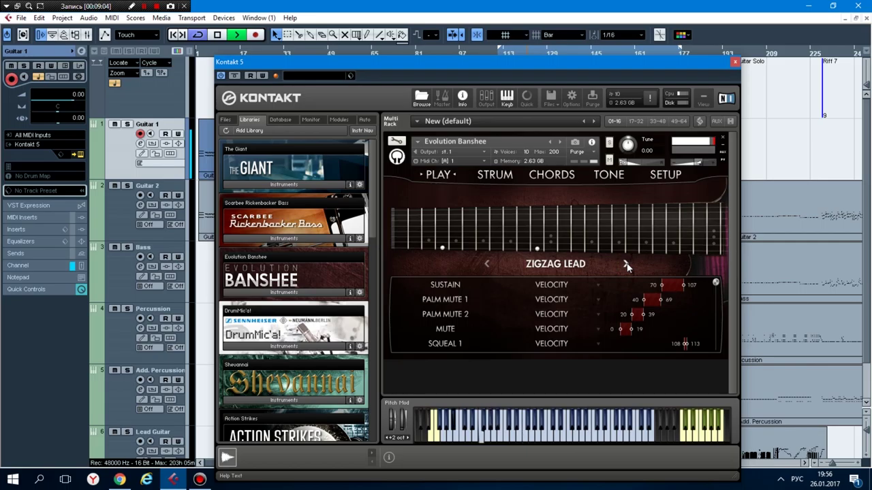
left_click(626, 265)
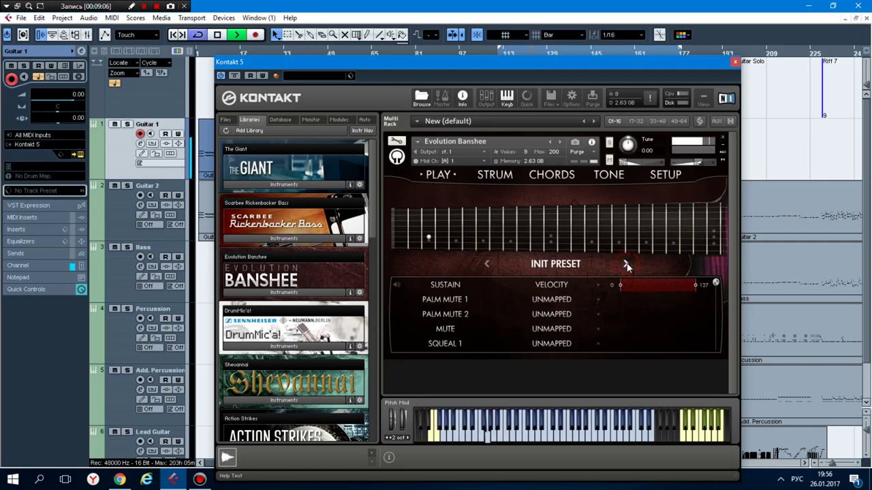
Load the Bared Fangs preset from the Distorted group of the preset list
left_click(576, 267)
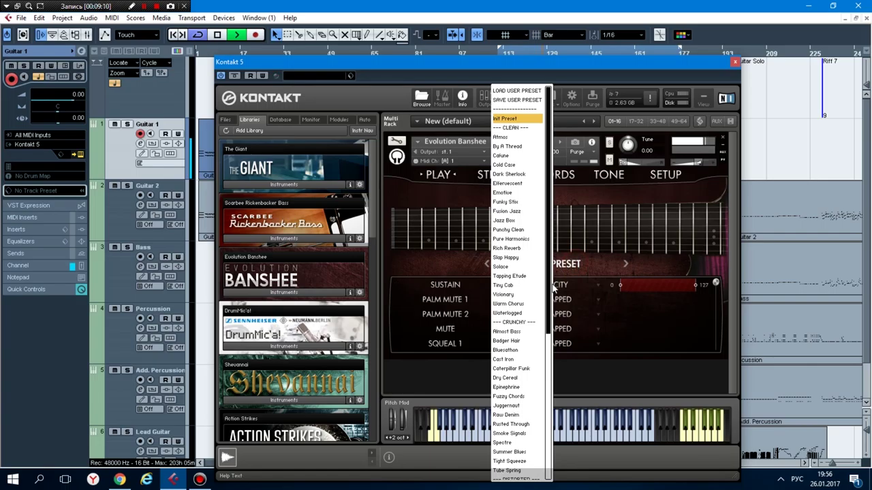
scroll(554, 348, "down", 4)
scroll(558, 426, "down", 4)
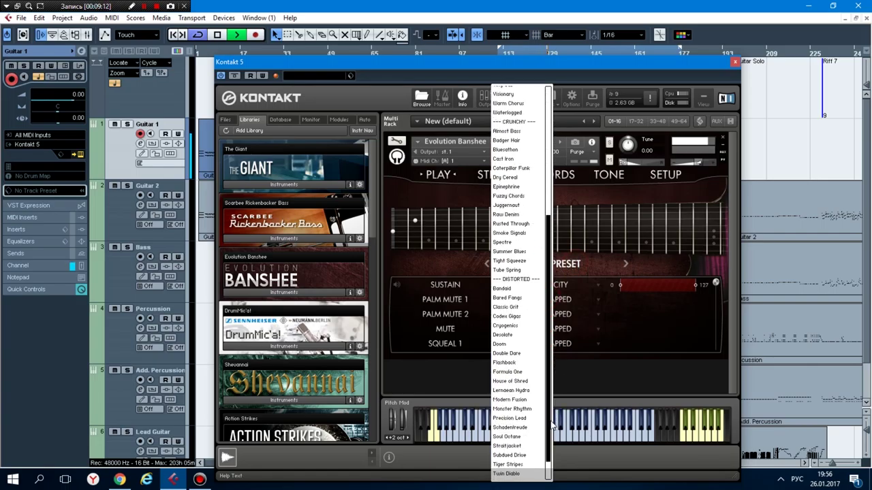
left_click(507, 297)
Advance through the distorted presets Classic Grit, Codex Gigas and Cryogenics to load Desolate
left_click(626, 264)
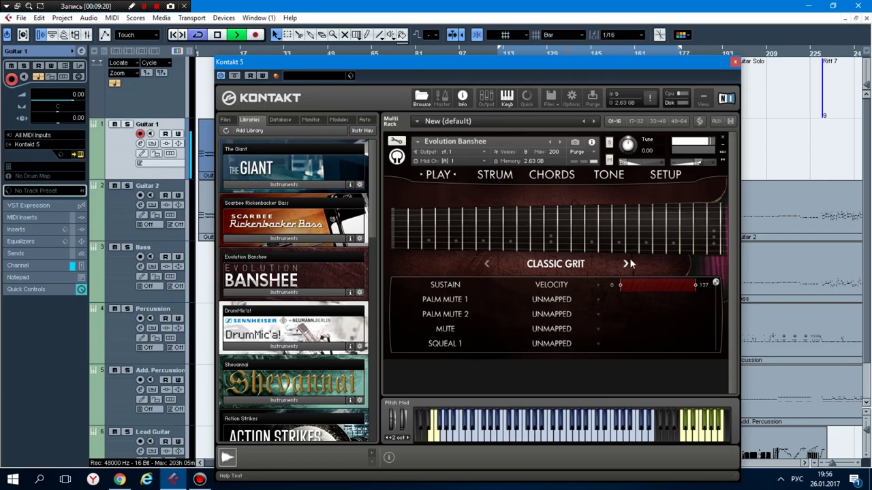
left_click(626, 264)
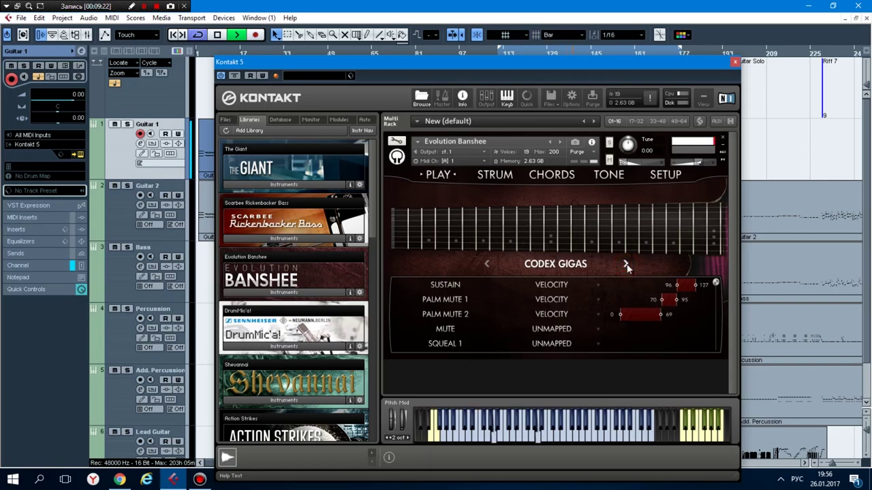
left_click(626, 264)
left_click(489, 264)
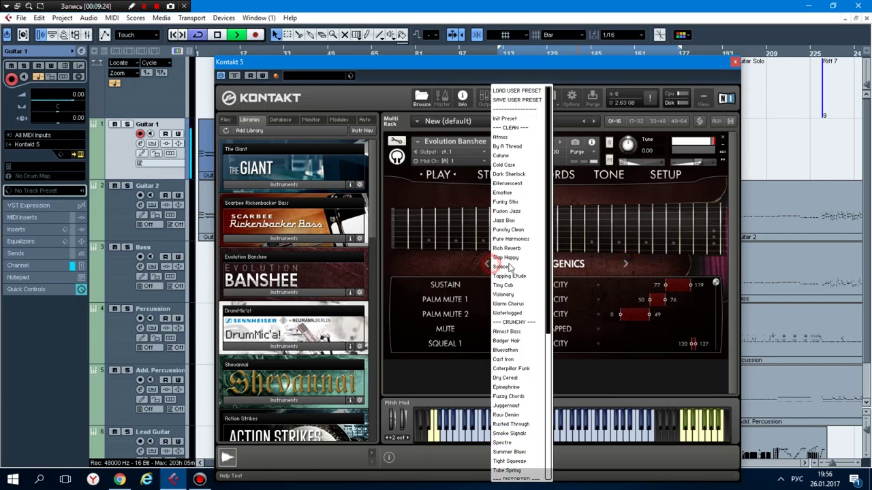
left_click(626, 265)
left_click(626, 265)
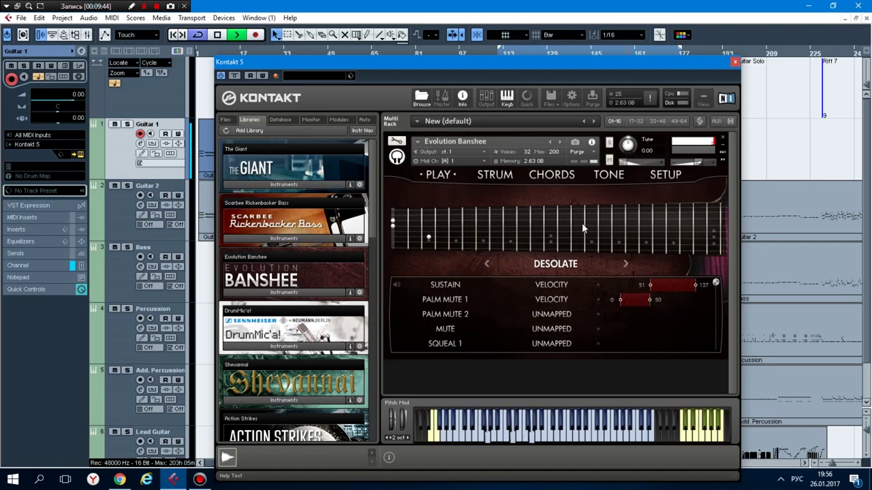
Lower the Sustain articulation's upper velocity limit, restore it to 127, and stop project playback
left_click_drag(695, 286, 684, 289)
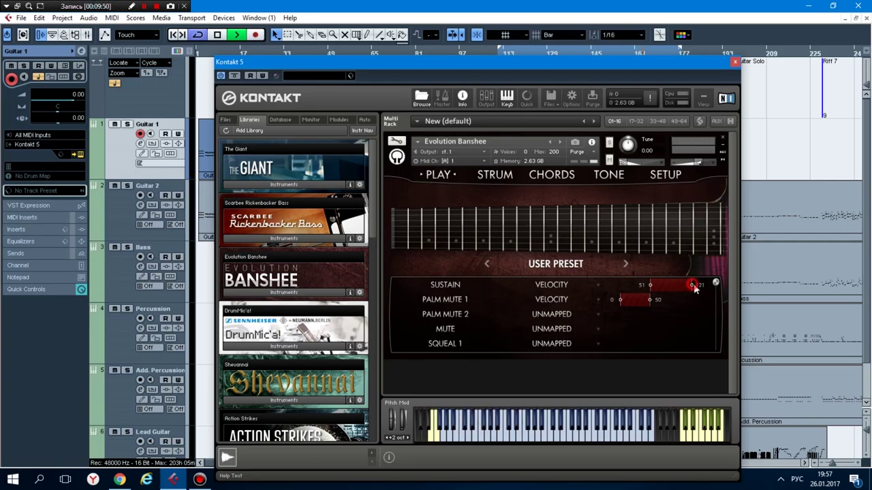
left_click_drag(704, 290, 707, 291)
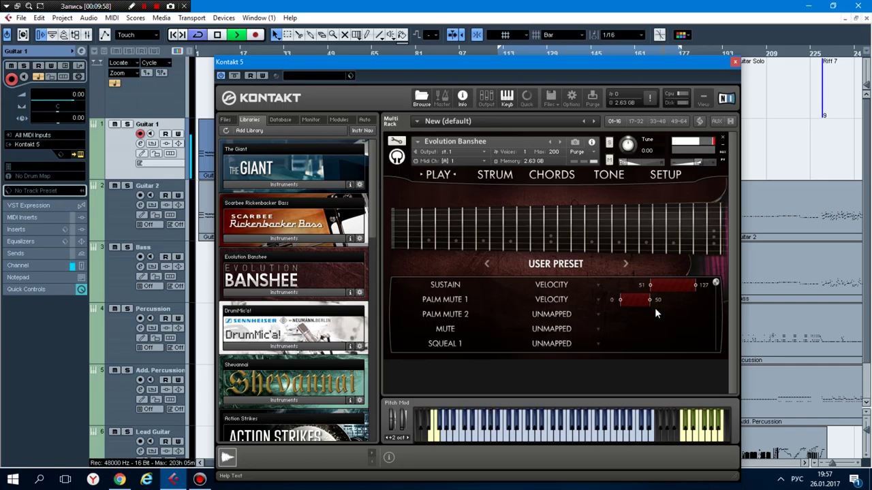
left_click(217, 35)
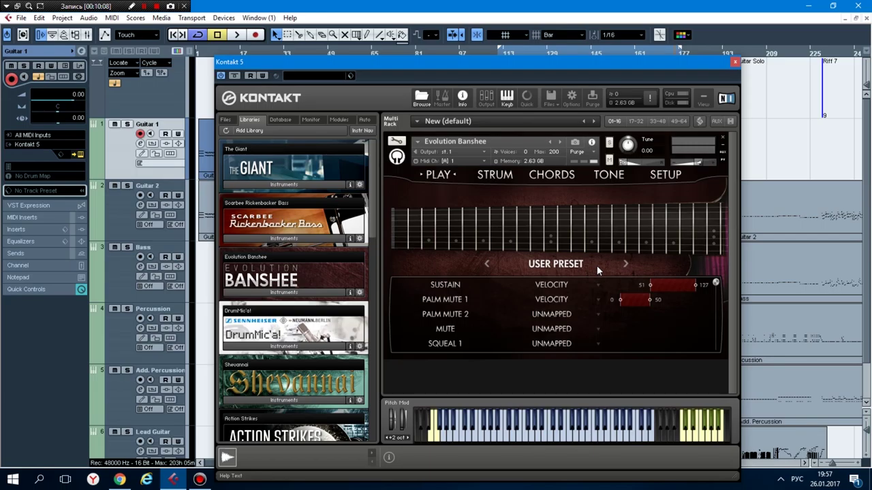
Look through the Evolution Banshee preset list across its Clean, Crunchy and Distorted groups
left_click(563, 265)
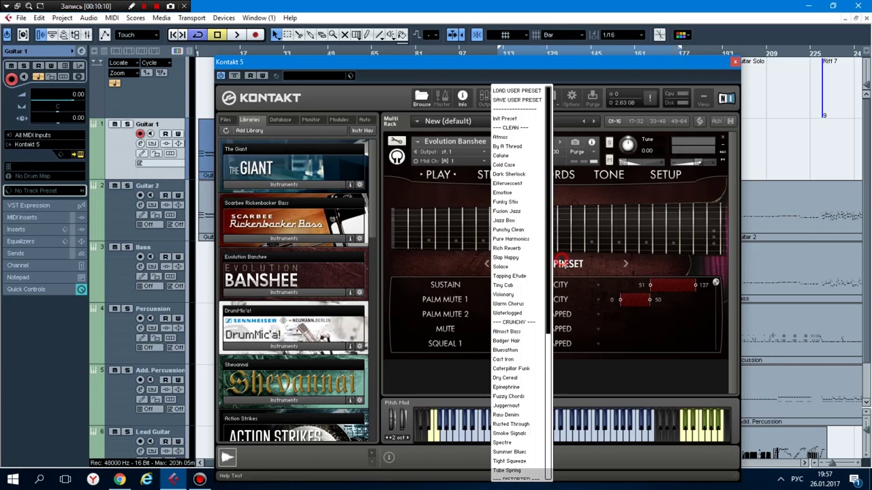
left_click_drag(547, 310, 545, 464)
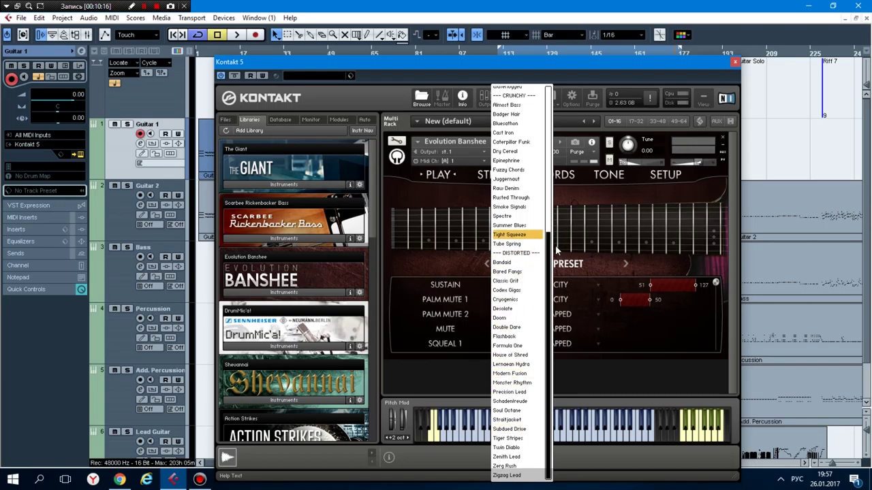
left_click_drag(549, 266, 540, 124)
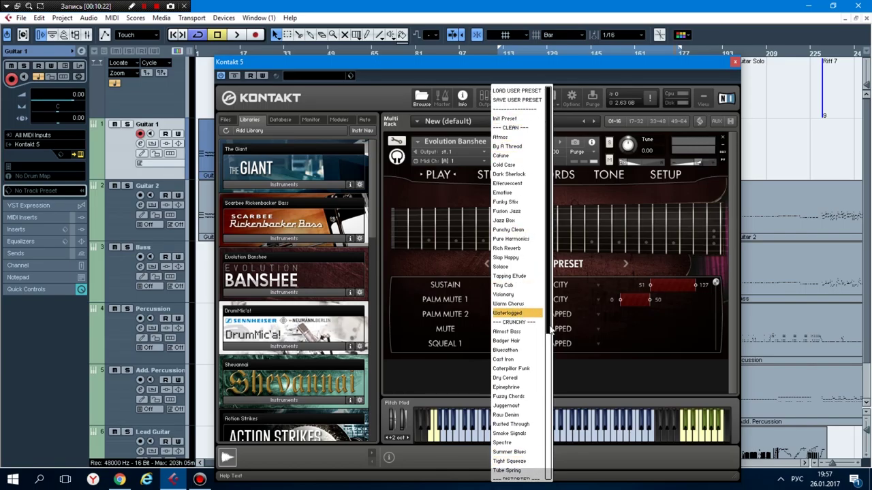
left_click_drag(549, 329, 549, 306)
scroll(549, 204, "down", 8)
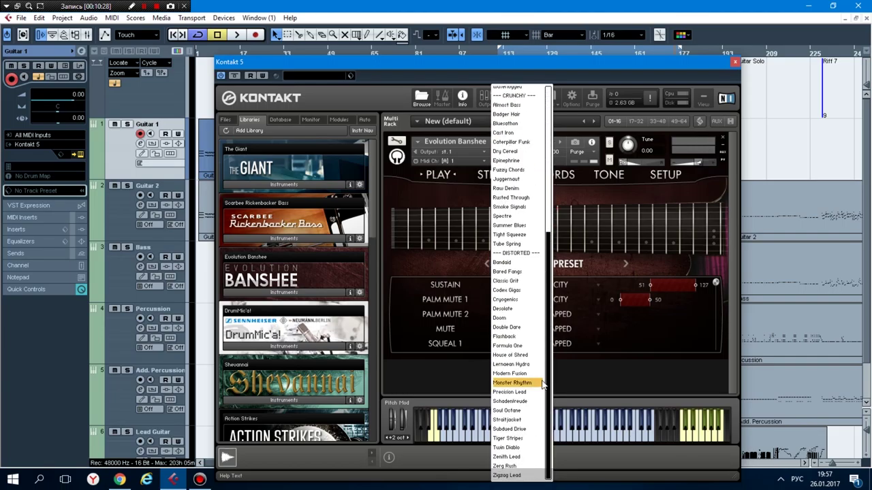